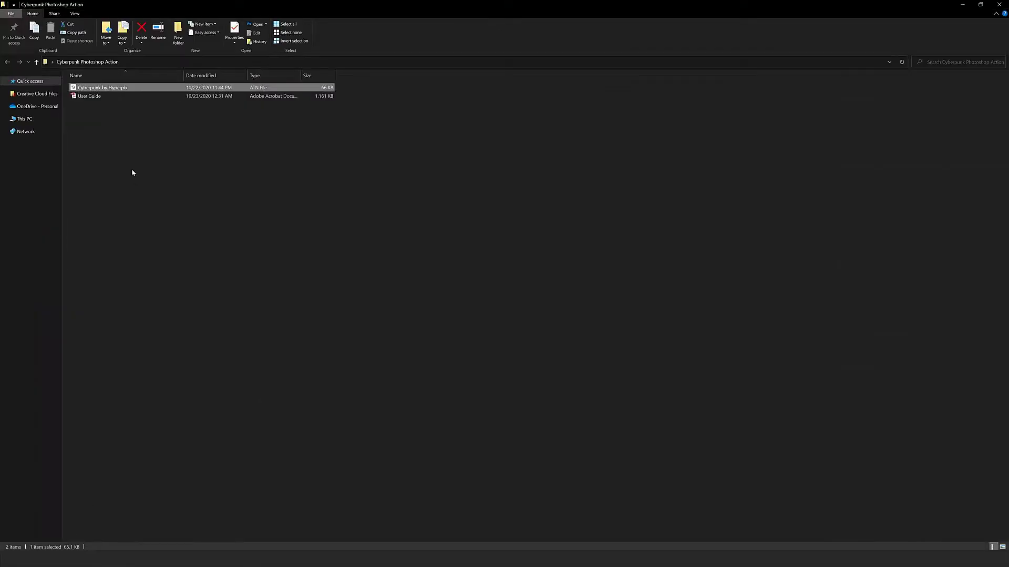
Select the Cyberpunk by Hyperpix .ATN action file in File Explorer and return to Photoshop.
click(125, 149)
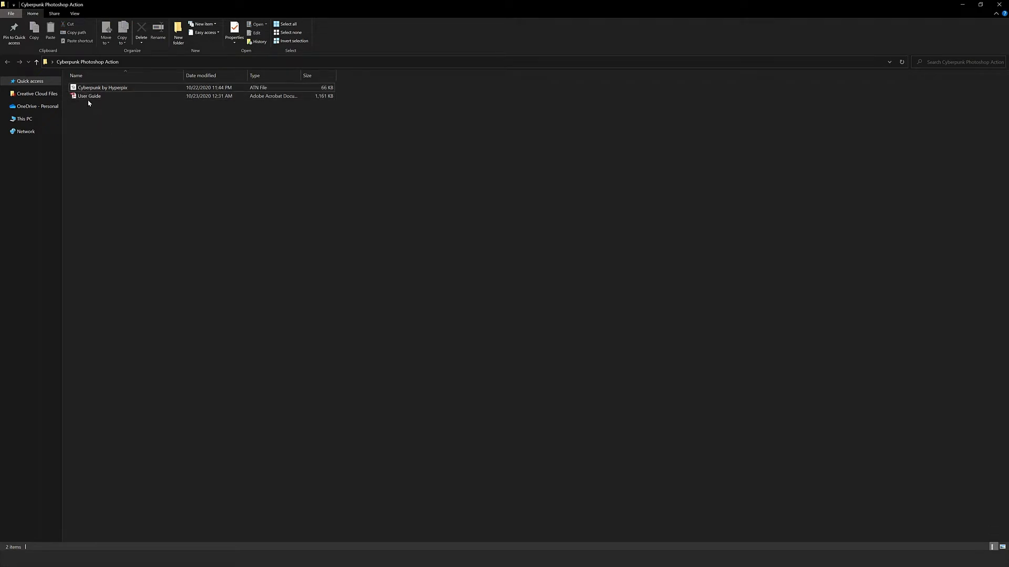
click(85, 88)
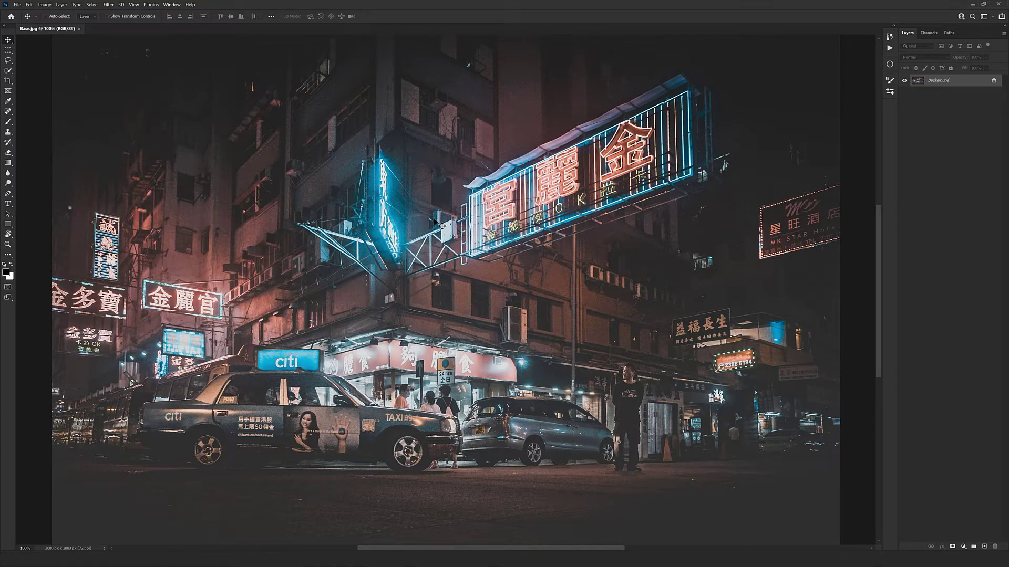
Show the Actions panel via the Window menu and select the Cyberpunk set's PLAY action.
click(172, 4)
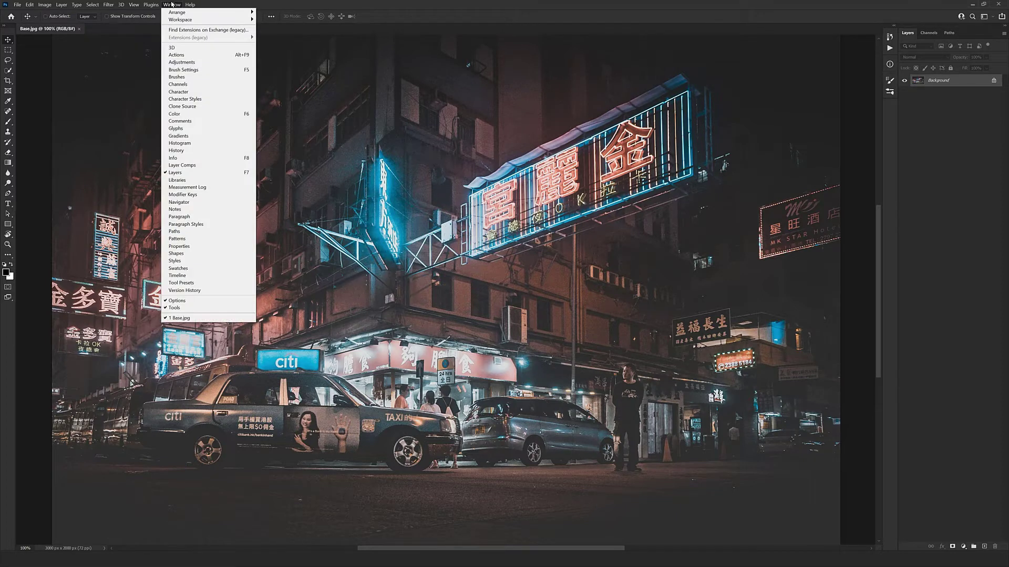
click(179, 55)
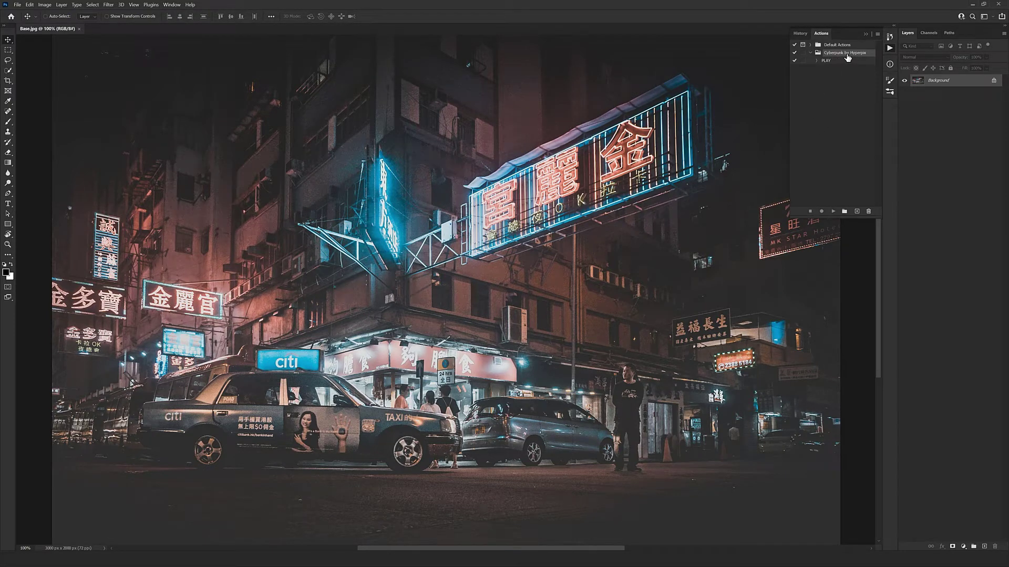
click(827, 61)
Play the Cyberpunk PLAY action on the Hong Kong street photo.
click(833, 211)
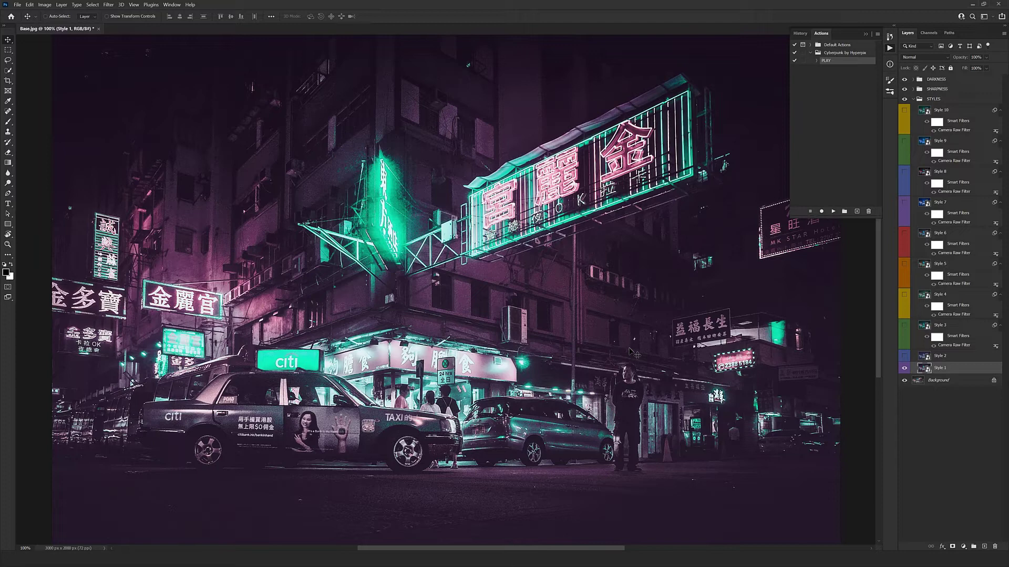
Preview the colour grades of Style 1 through Style 10 by toggling their visibility.
click(904, 368)
click(953, 359)
click(904, 356)
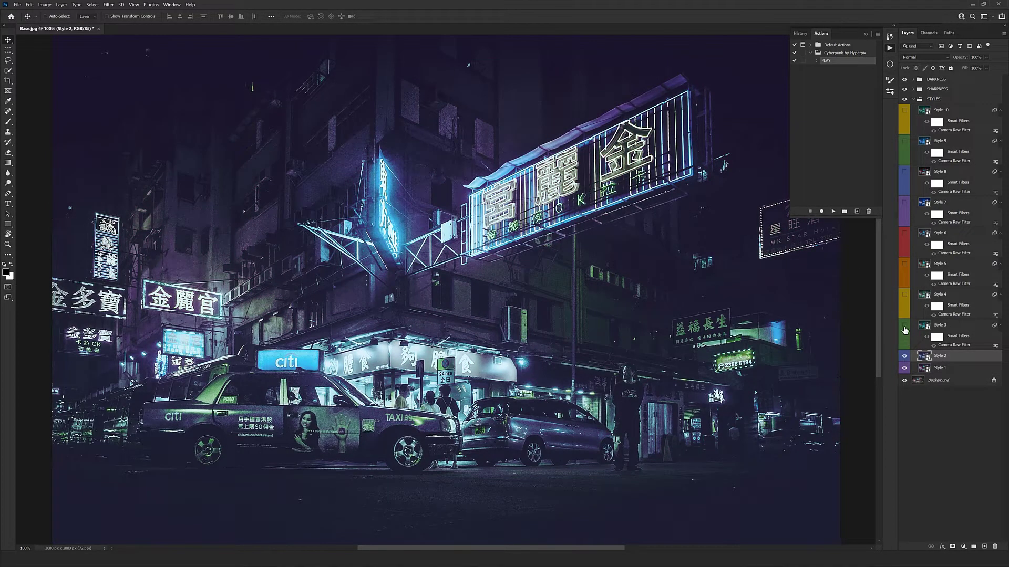
click(904, 326)
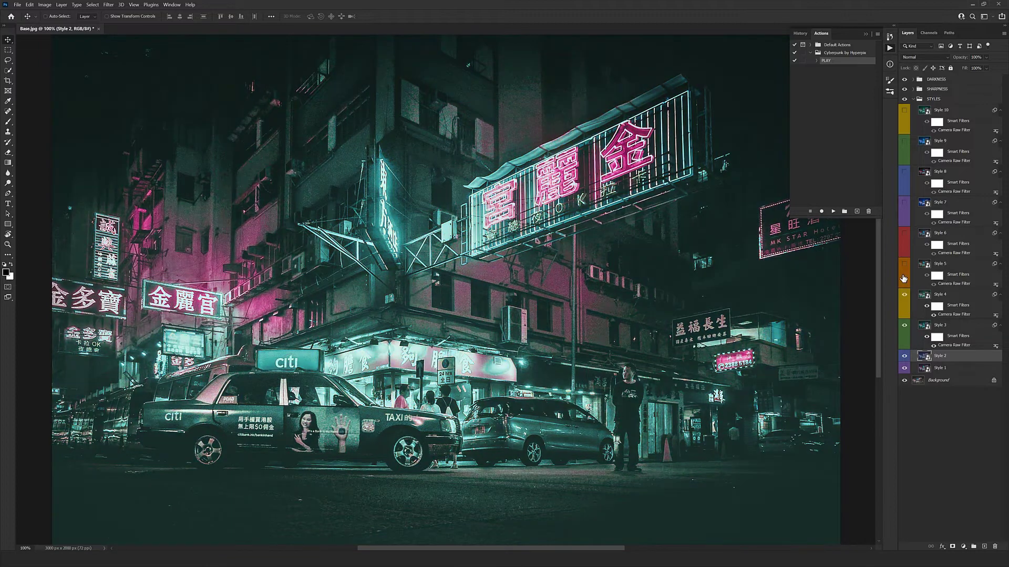
click(904, 266)
click(905, 234)
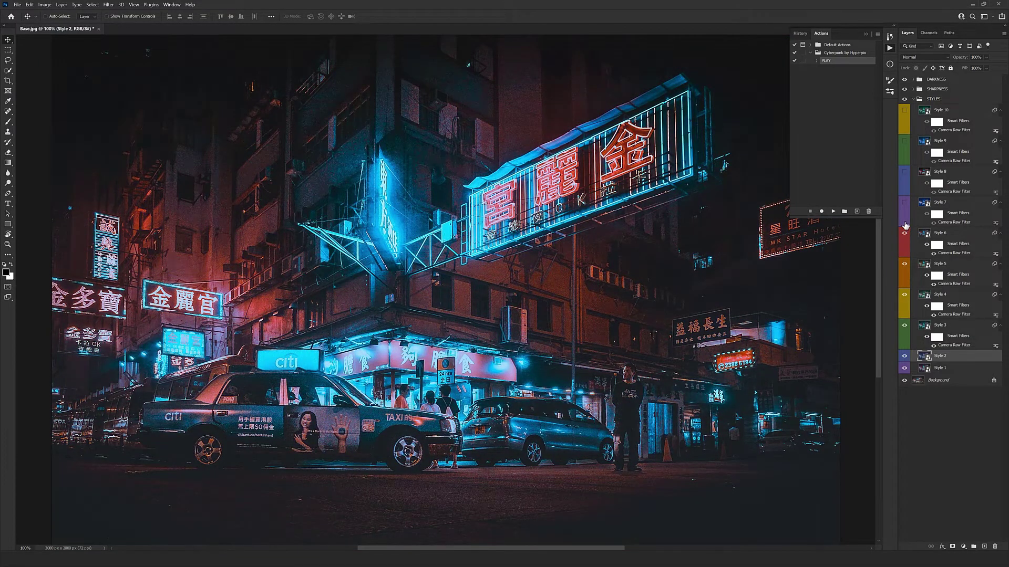
click(904, 204)
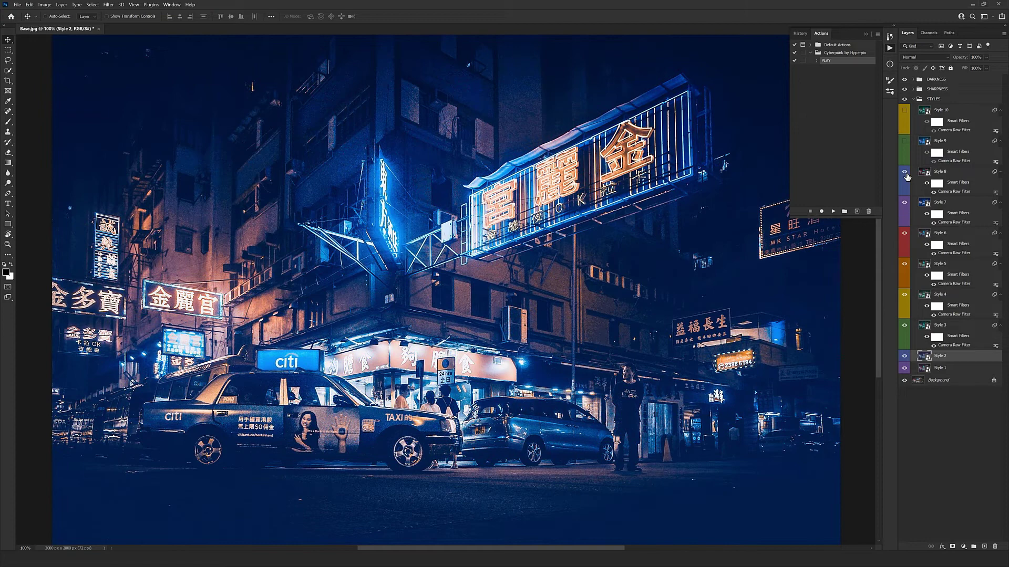
click(904, 174)
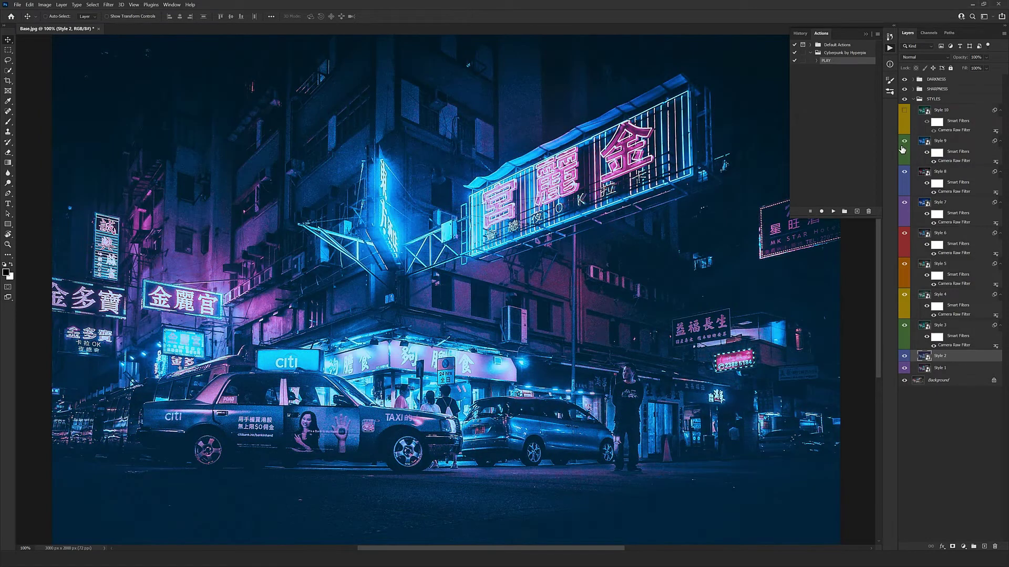
click(904, 112)
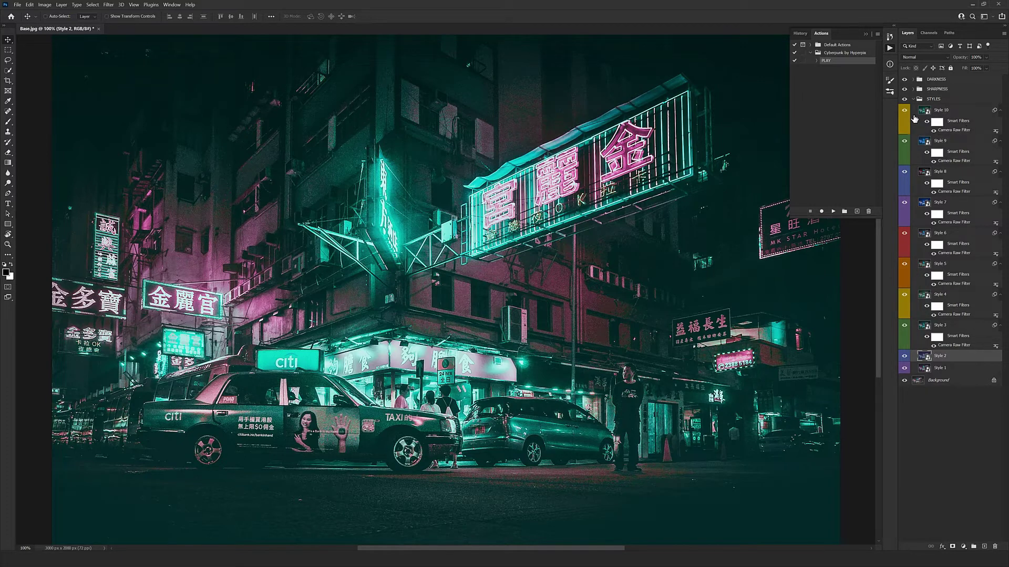
Hide the other styles, keep Style 4's teal and pink grade active, and collapse STYLES.
drag(904, 112, 904, 368)
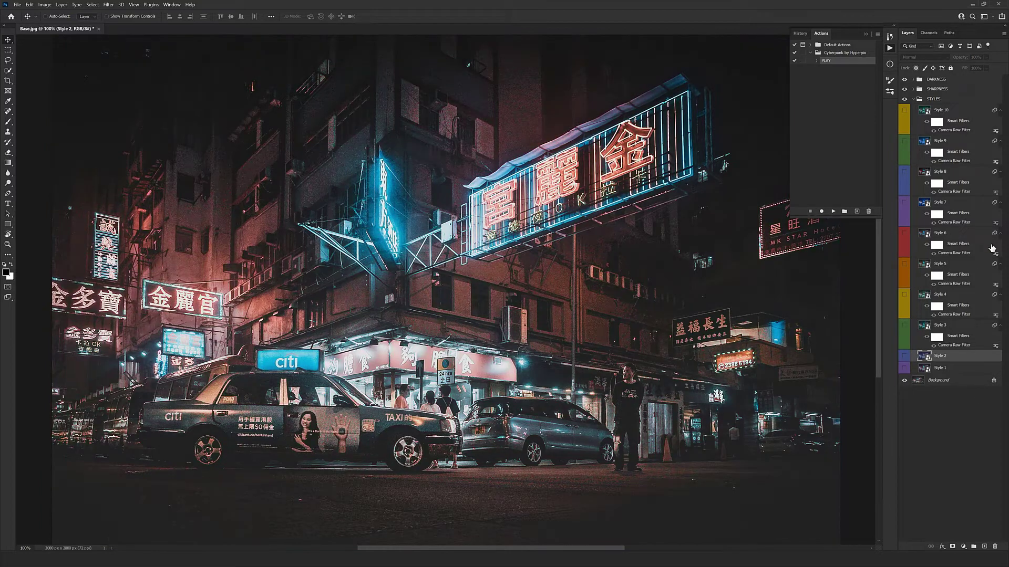
click(904, 233)
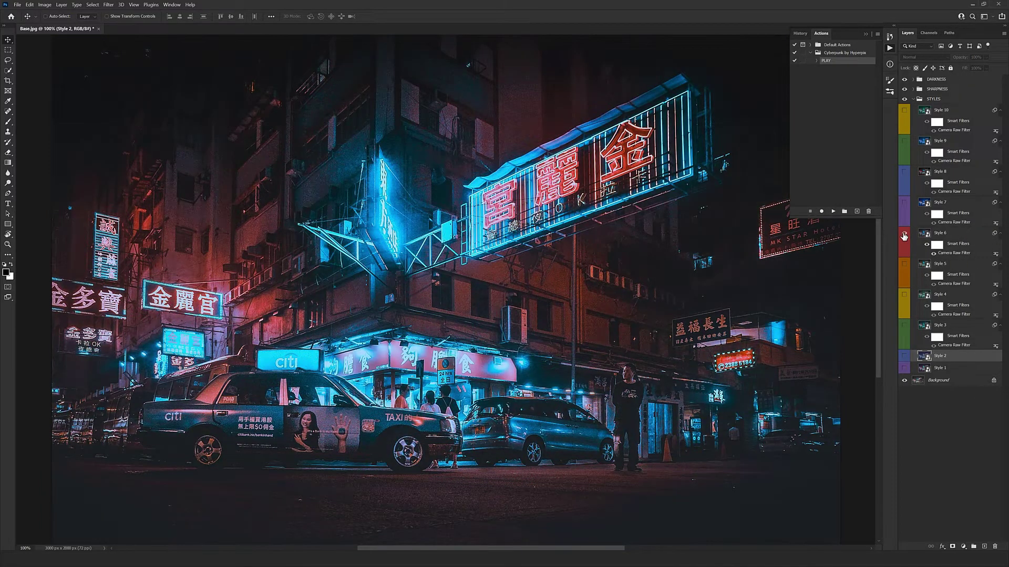
click(903, 203)
click(904, 265)
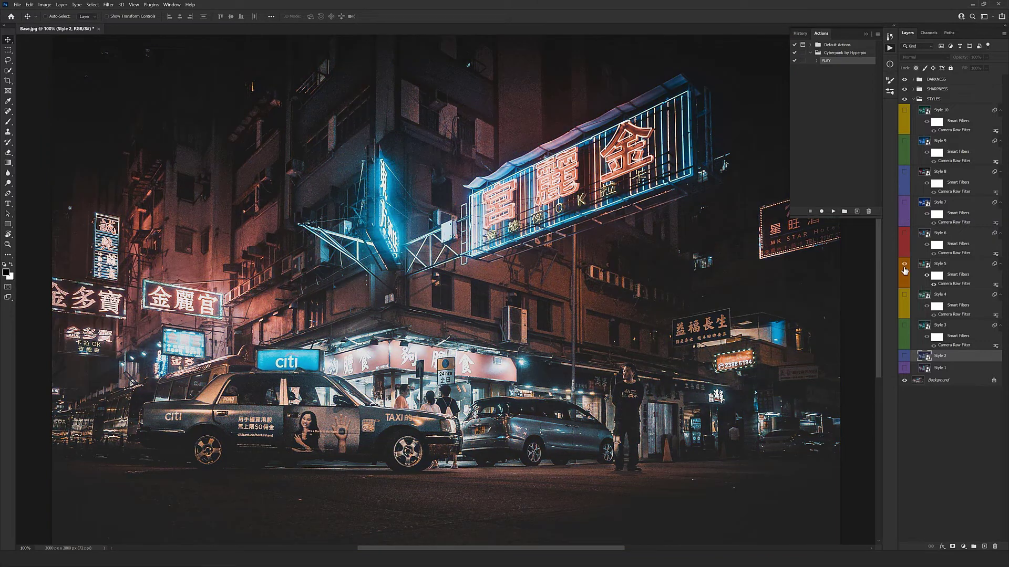
click(904, 264)
click(904, 294)
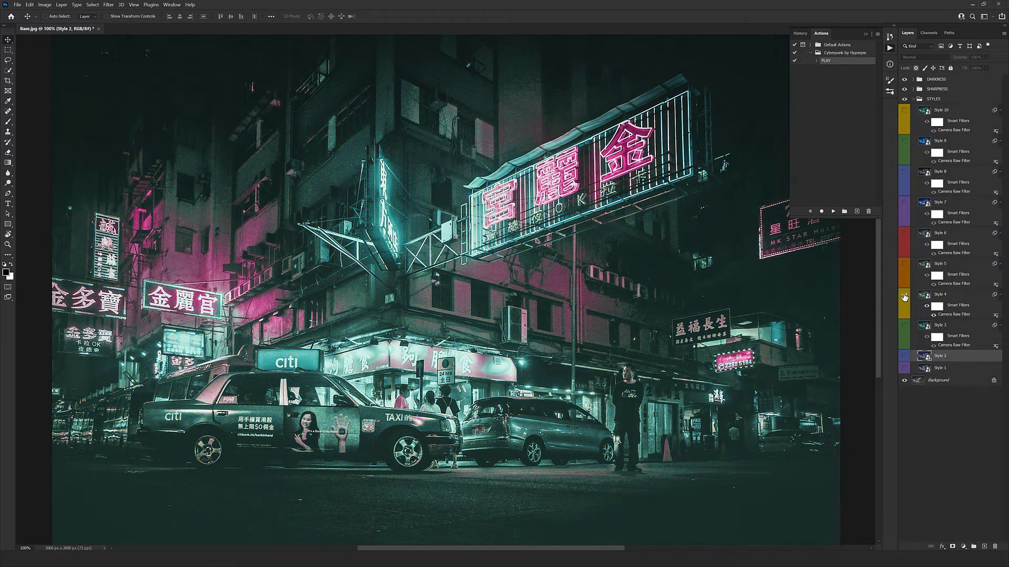
click(955, 298)
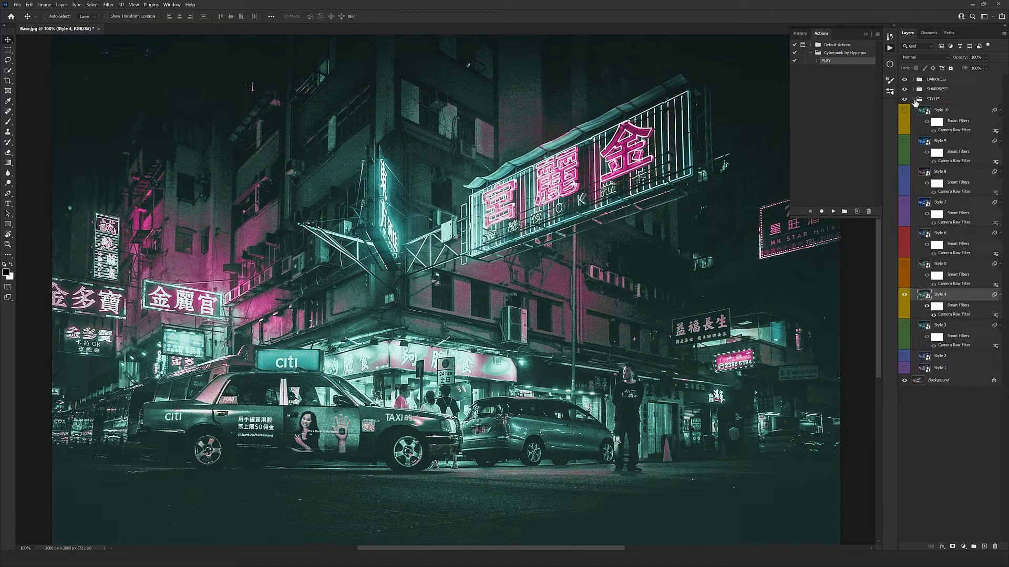
click(914, 100)
Expand the SHARPNESS group, turn on the Sharpness layer, and zoom to the shoppers by the taxi.
click(912, 90)
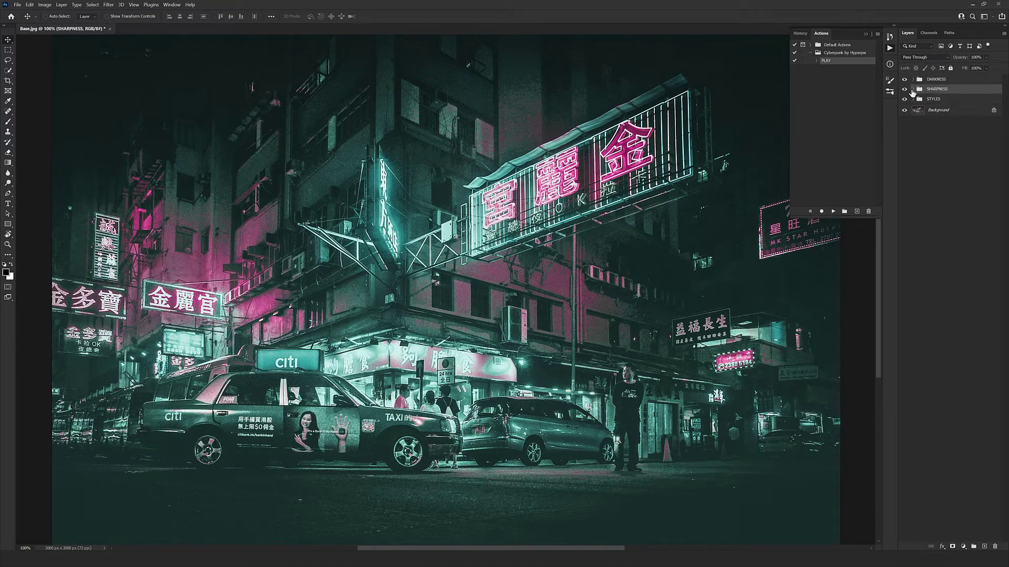
click(913, 89)
click(946, 101)
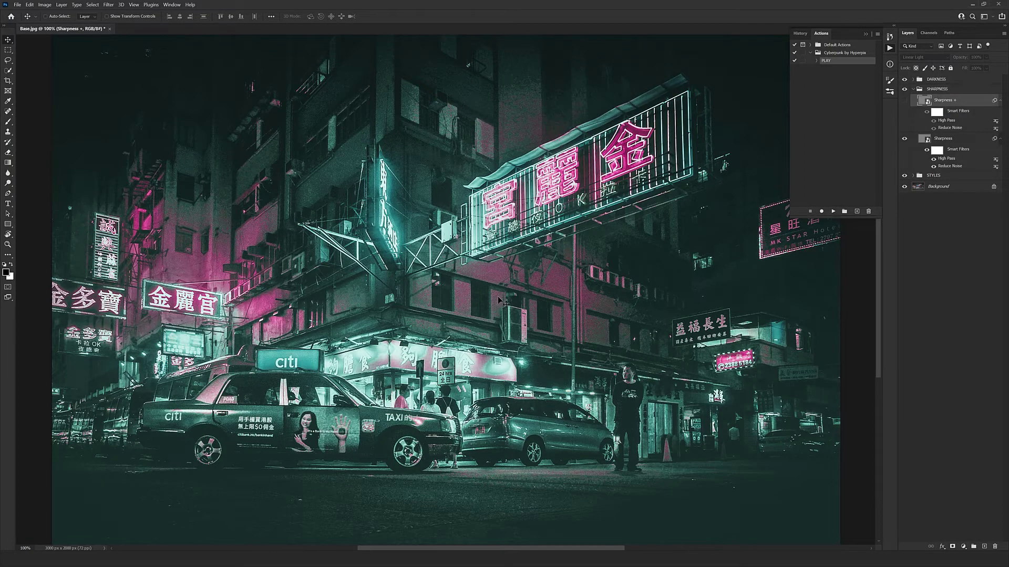
scroll(409, 435, up, 1)
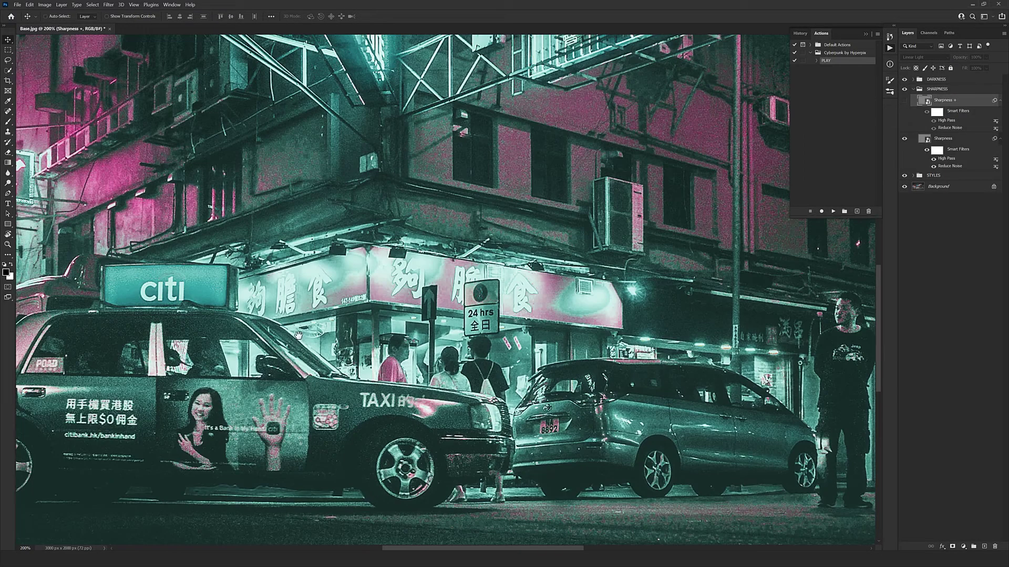
click(904, 138)
scroll(489, 347, up, 4)
scroll(490, 347, down, 2)
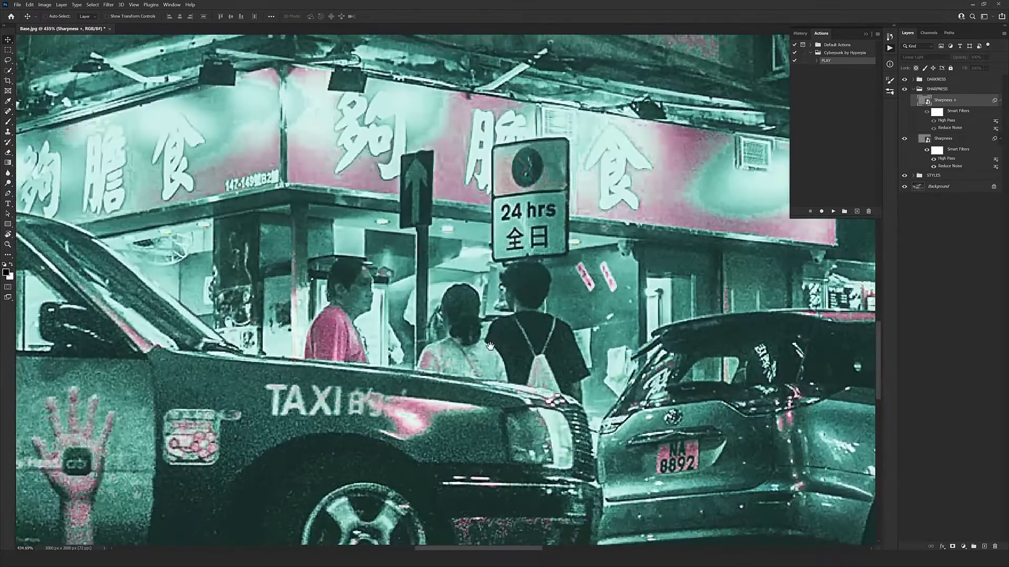
drag(490, 346, 491, 376)
Compare the photo with Sharpness on and off, then turn on Sharpness + too.
click(905, 140)
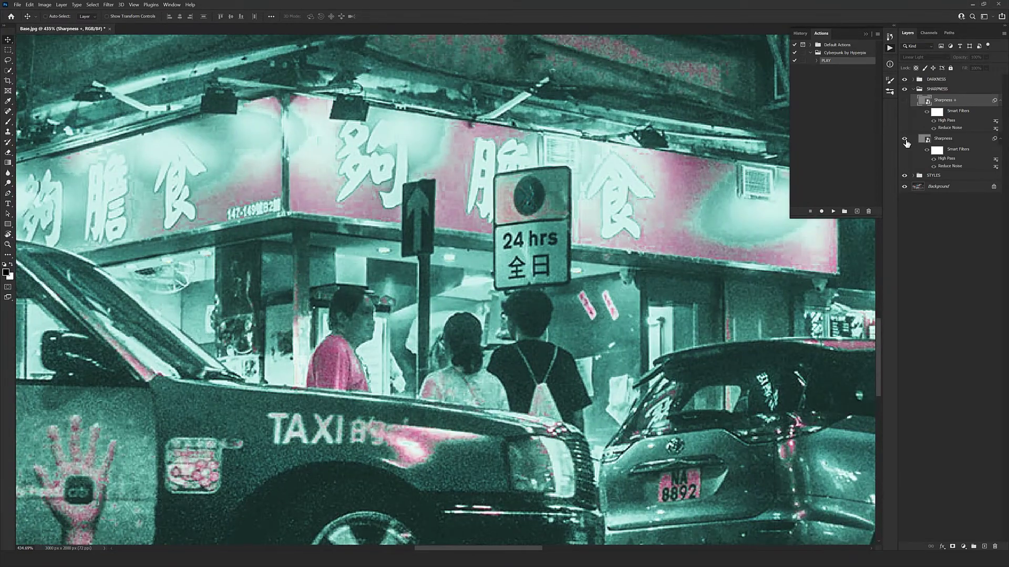
click(906, 140)
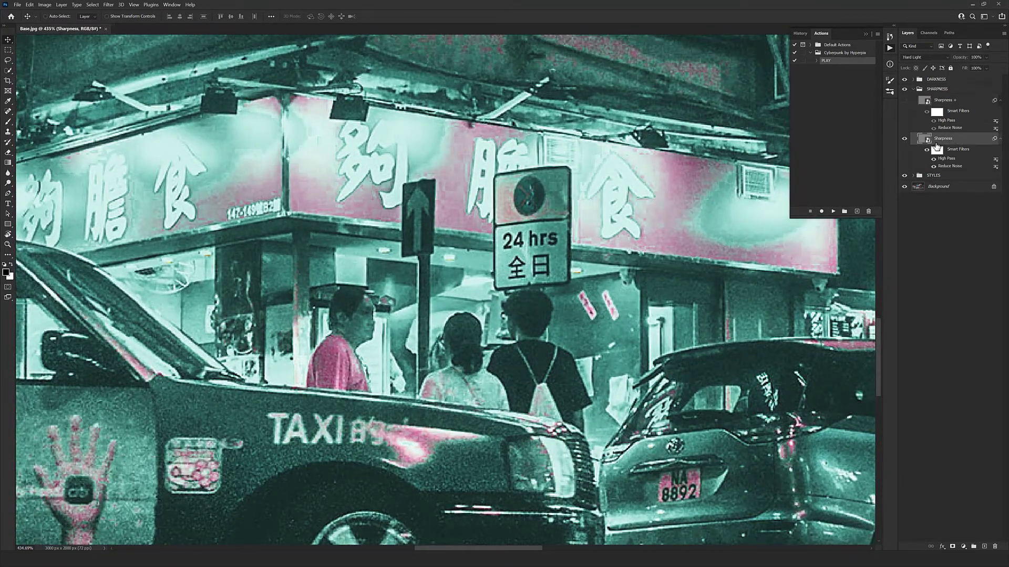
click(905, 140)
click(905, 139)
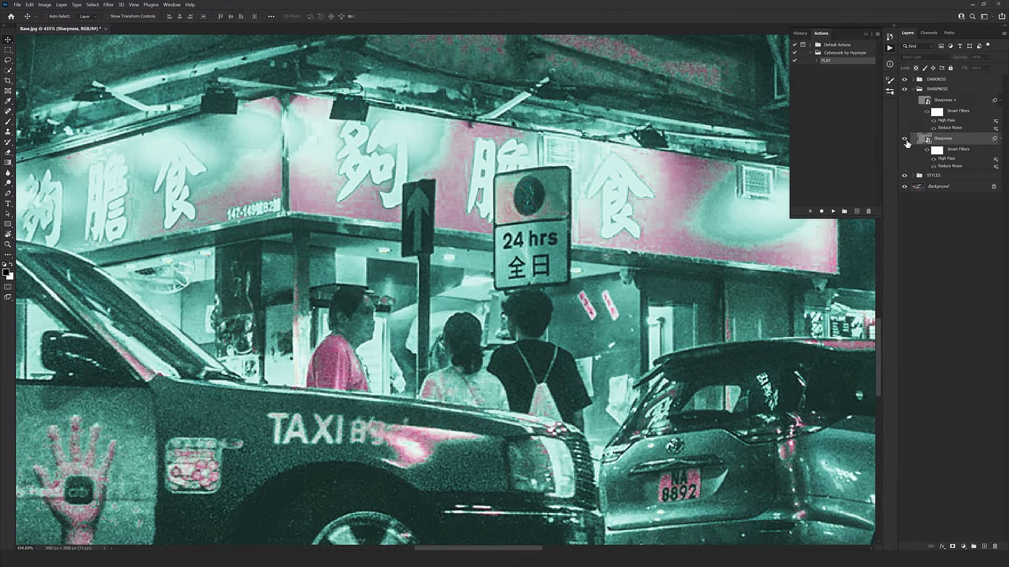
click(905, 139)
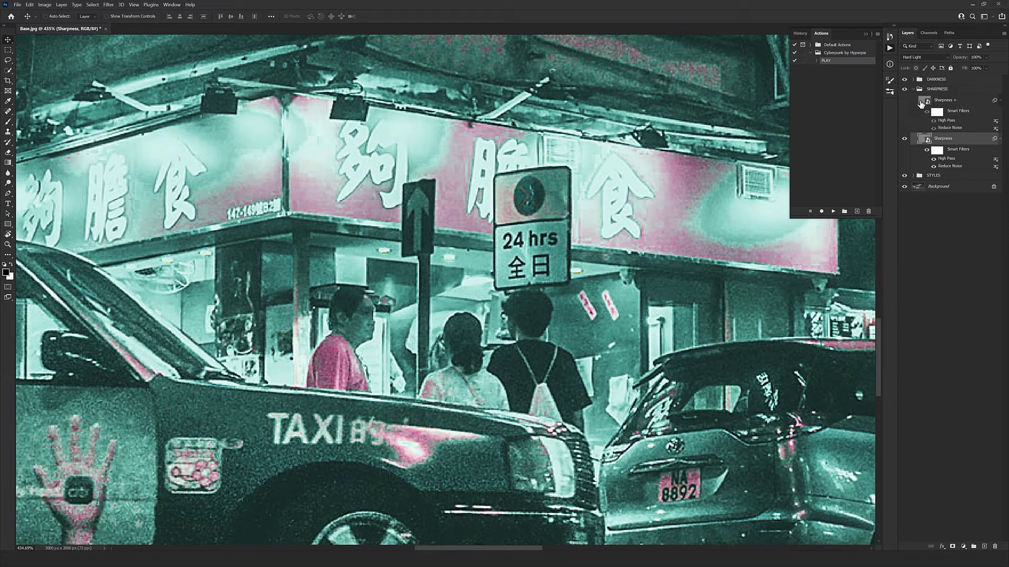
click(941, 103)
click(904, 100)
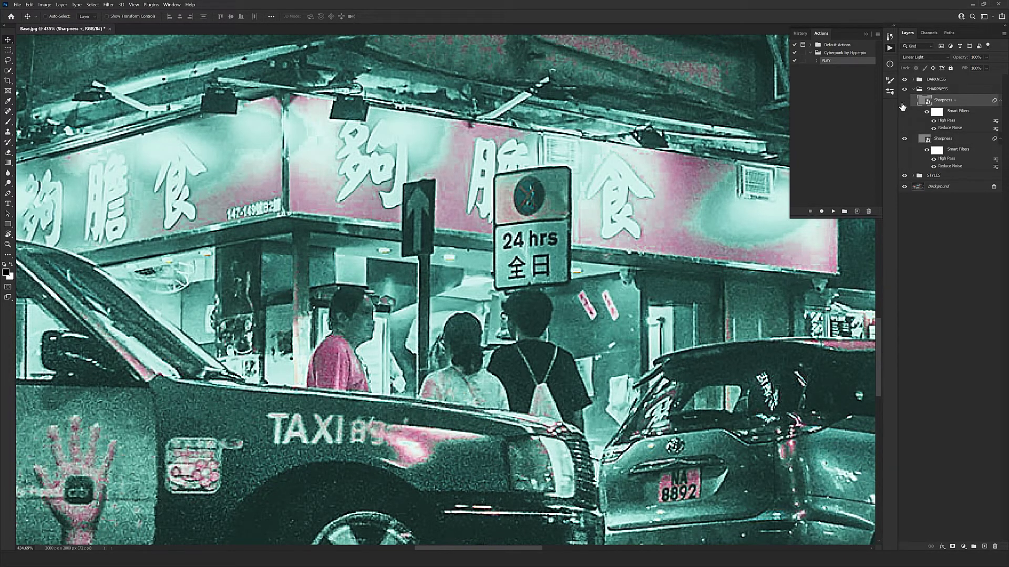
scroll(563, 217, down, 2)
scroll(563, 217, down, 2)
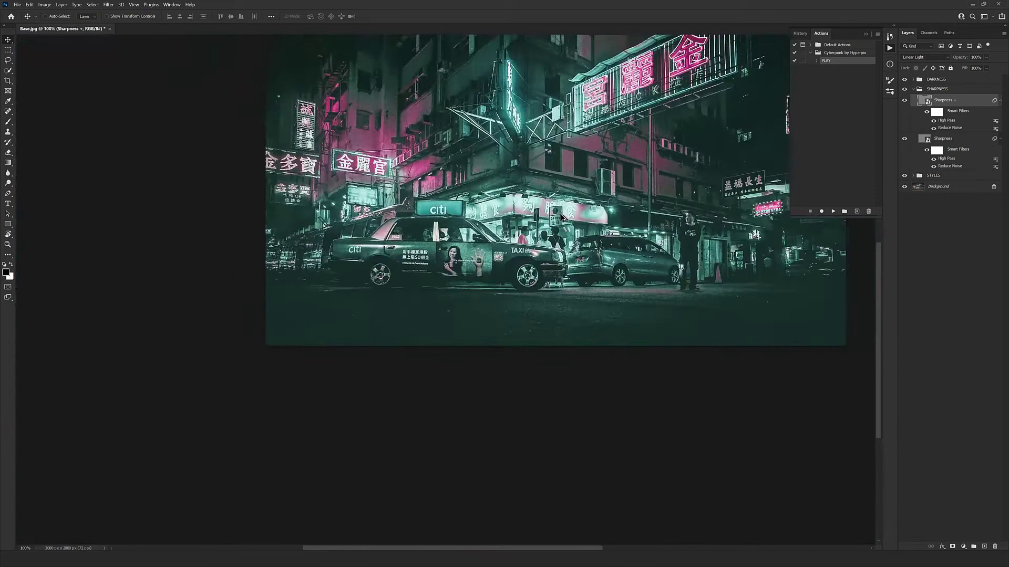
scroll(563, 217, up, 2)
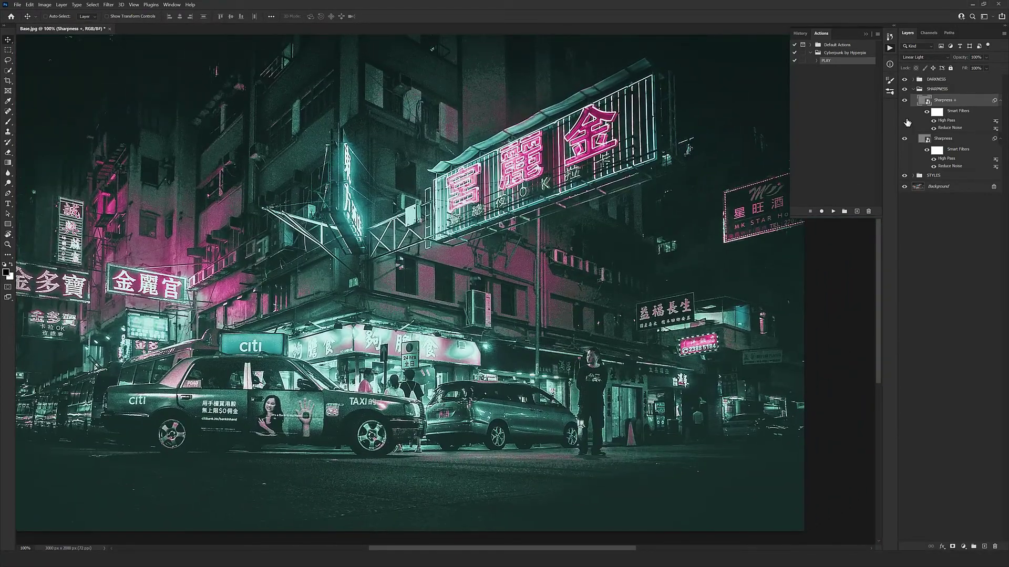
Collapse SHARPNESS, expand DARKNESS, and compare the photo with the Darkness layer hidden and shown.
click(913, 89)
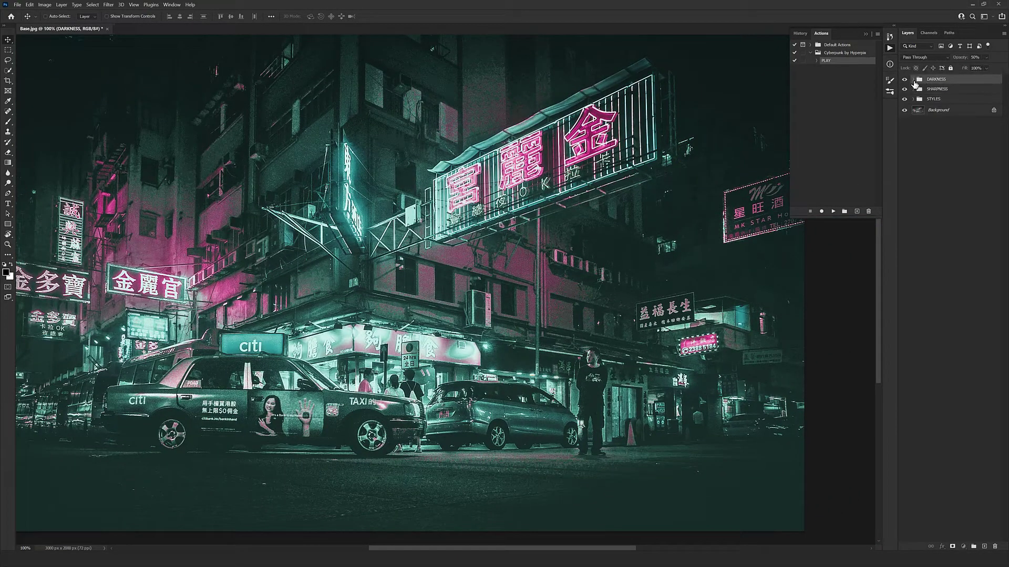
click(913, 80)
click(945, 90)
click(904, 121)
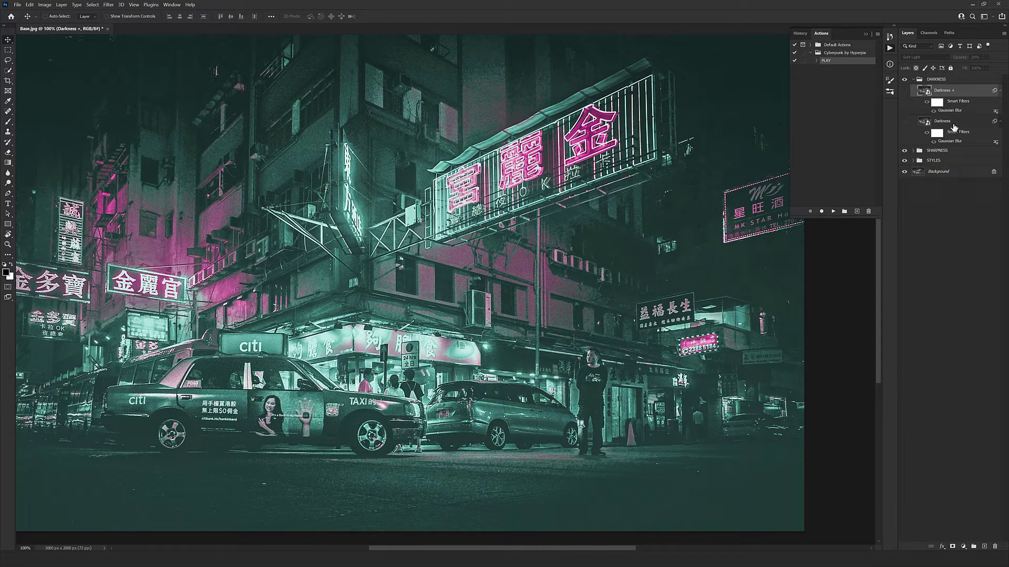
click(942, 121)
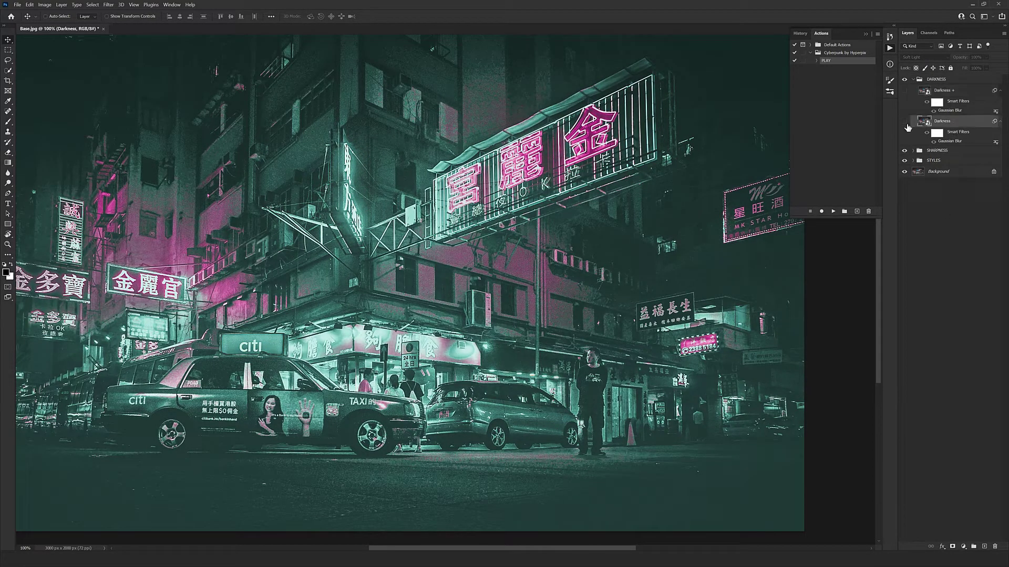
click(904, 121)
Turn on Darkness +, raise its opacity slightly, and duplicate it with Ctrl+J.
click(945, 92)
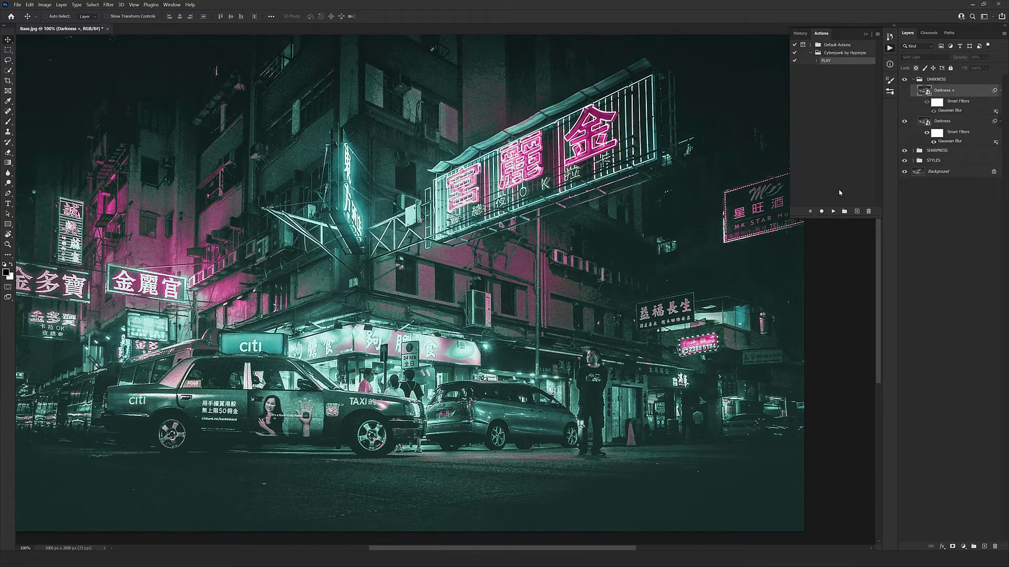
click(905, 92)
drag(961, 61, 1006, 68)
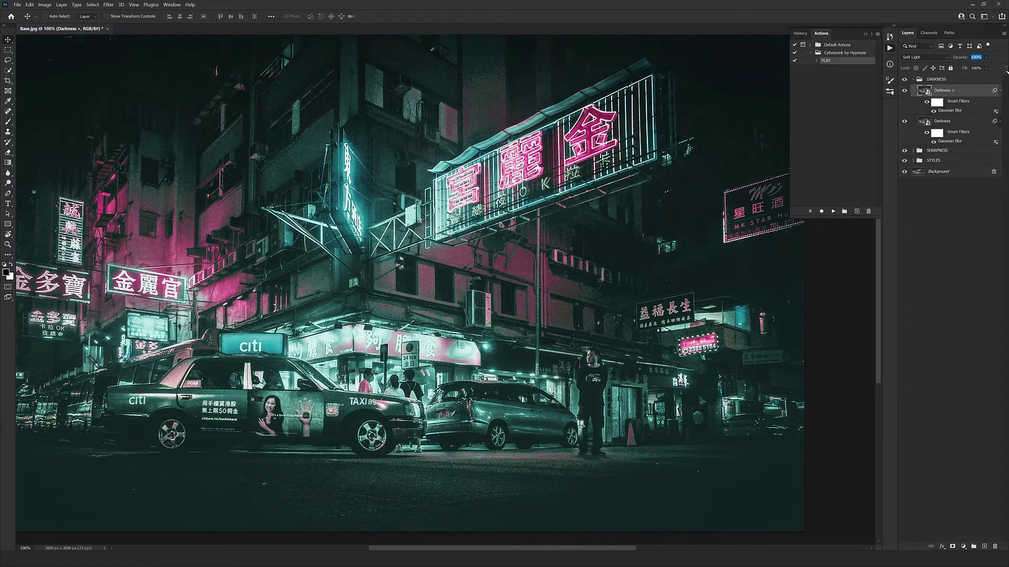
click(426, 215)
scroll(604, 216, down, 2)
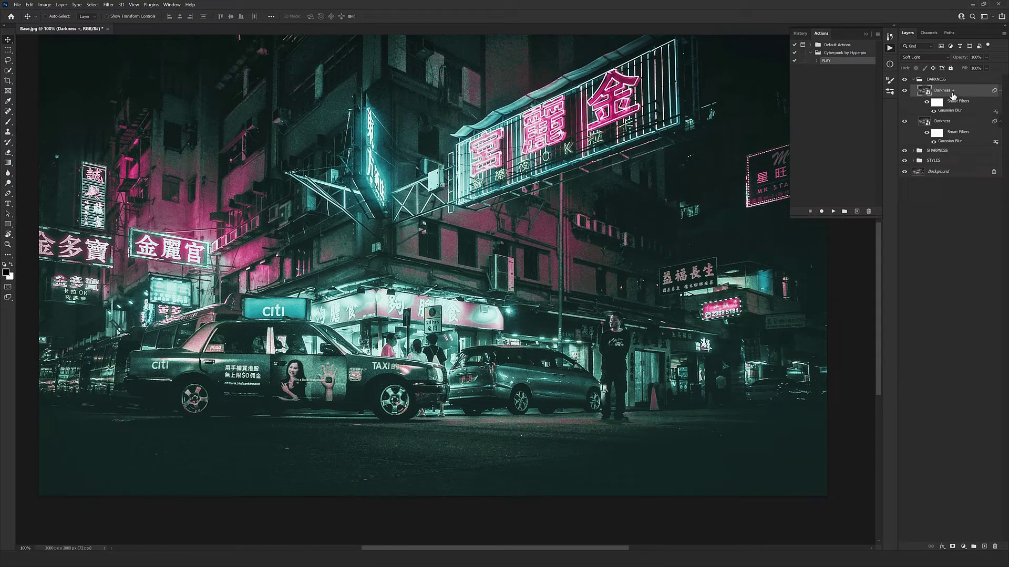
key(ctrl+j)
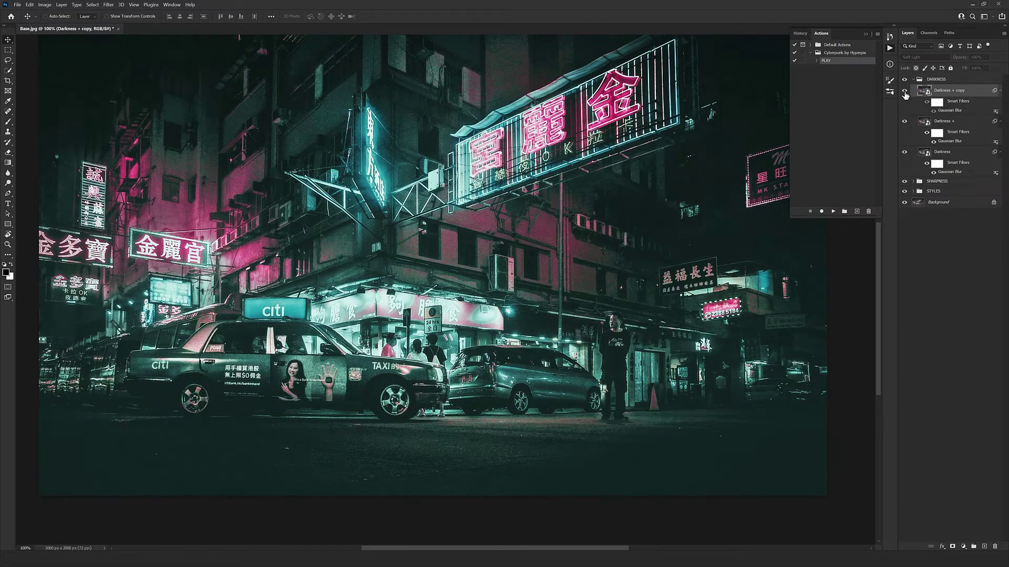
Toggle the visibility eye of the Darkness + copy layer.
click(905, 93)
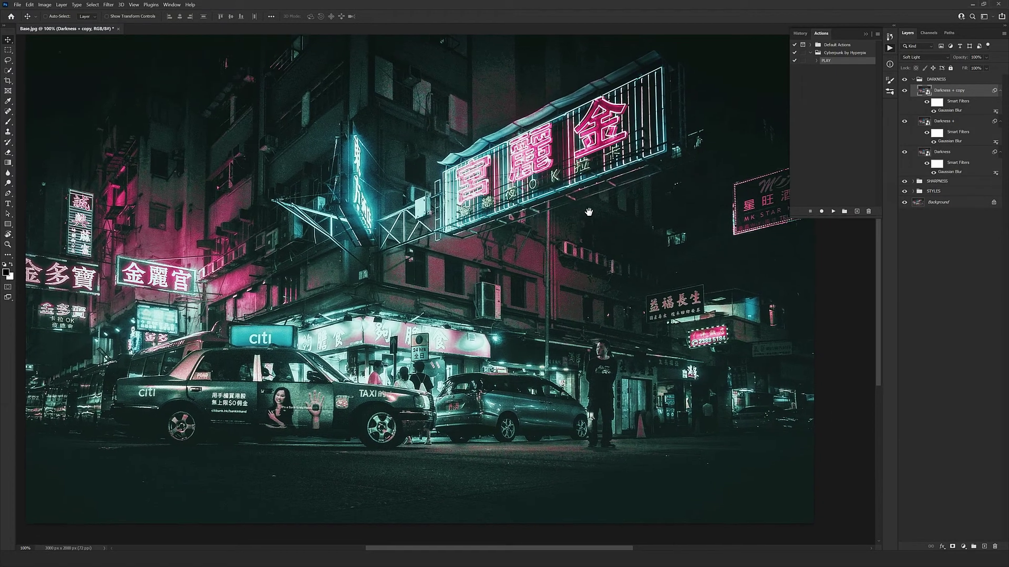